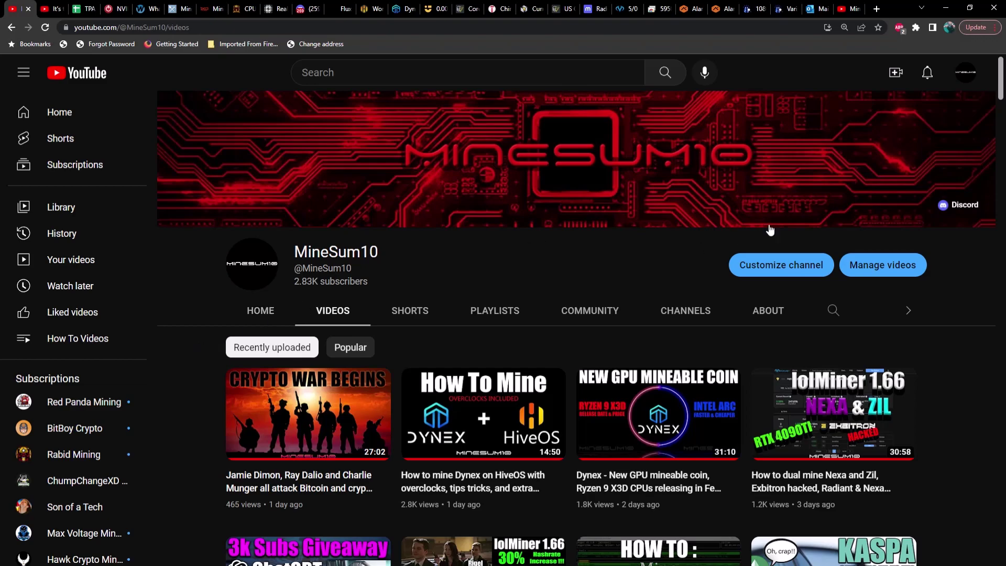
Scroll the channel's Videos page, then switch to the tab with the GPU mining farm video.
{"action": "left_click_drag", "start_coordinate": [1000, 108], "coordinate": [986, 460]}
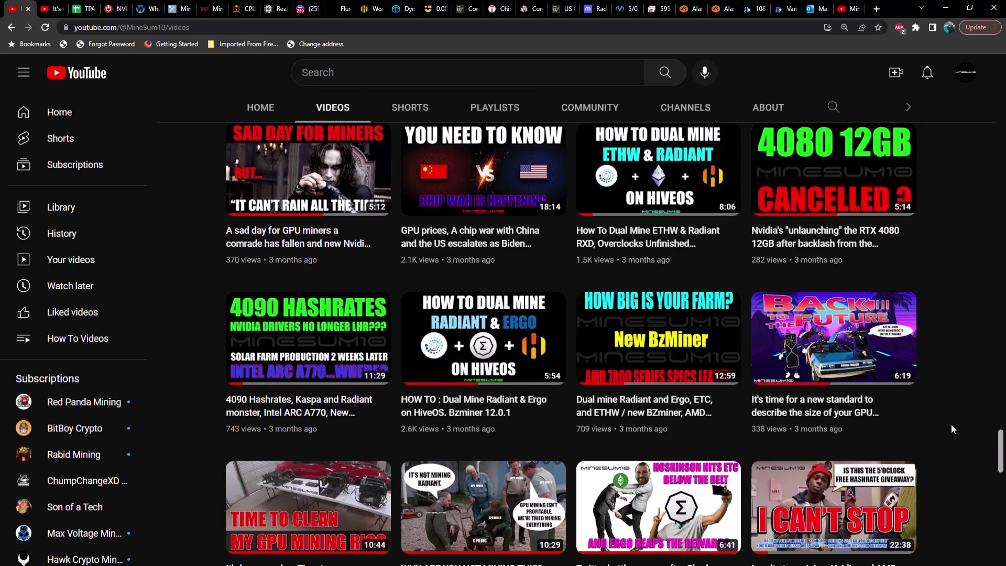
{"action": "left_click", "coordinate": [54, 7]}
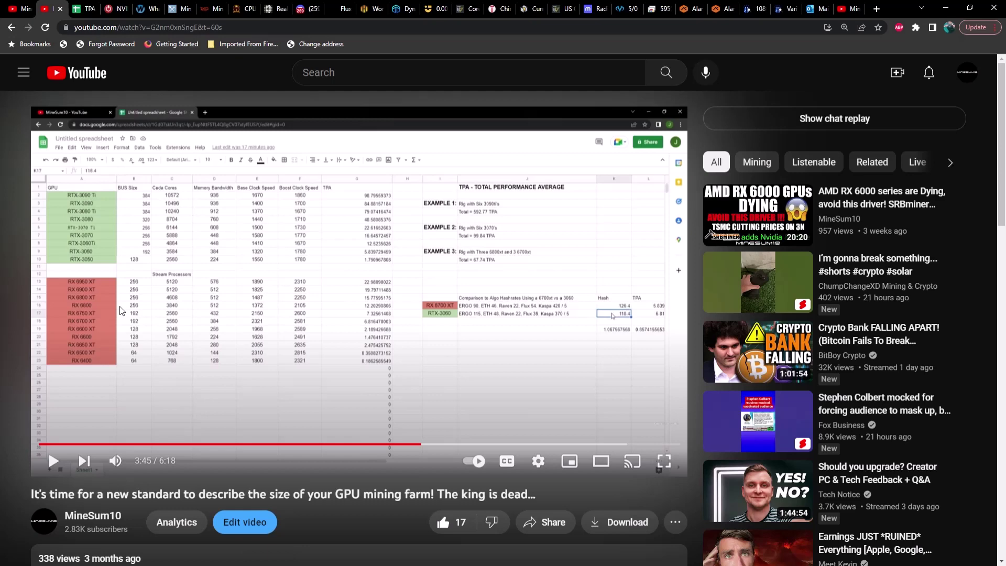
Switch to the TPA spreadsheet and scroll down through the GPU table and back up.
{"action": "left_click", "coordinate": [87, 9]}
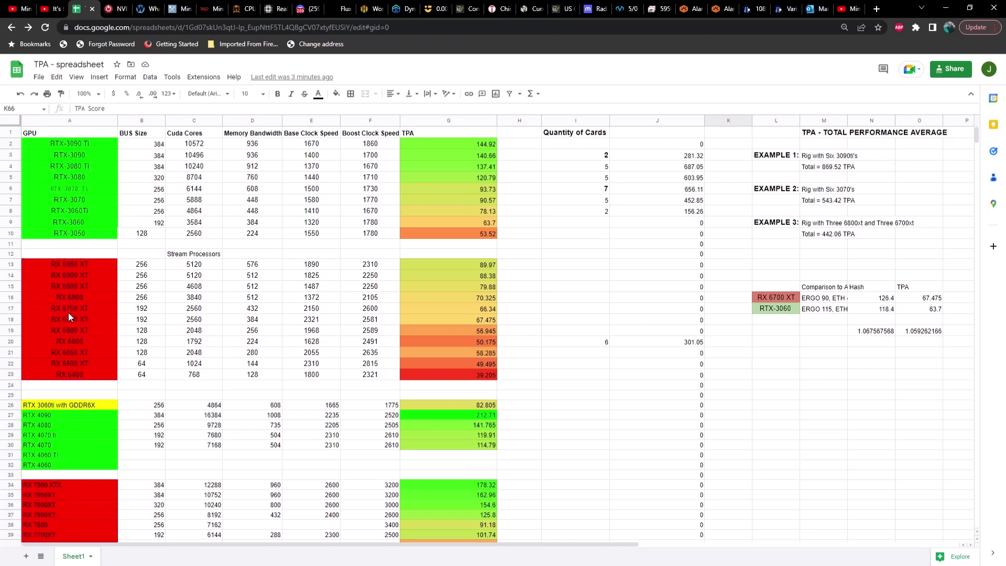
{"action": "scroll", "coordinate": [68, 314], "scroll_direction": "down", "scroll_amount": 1}
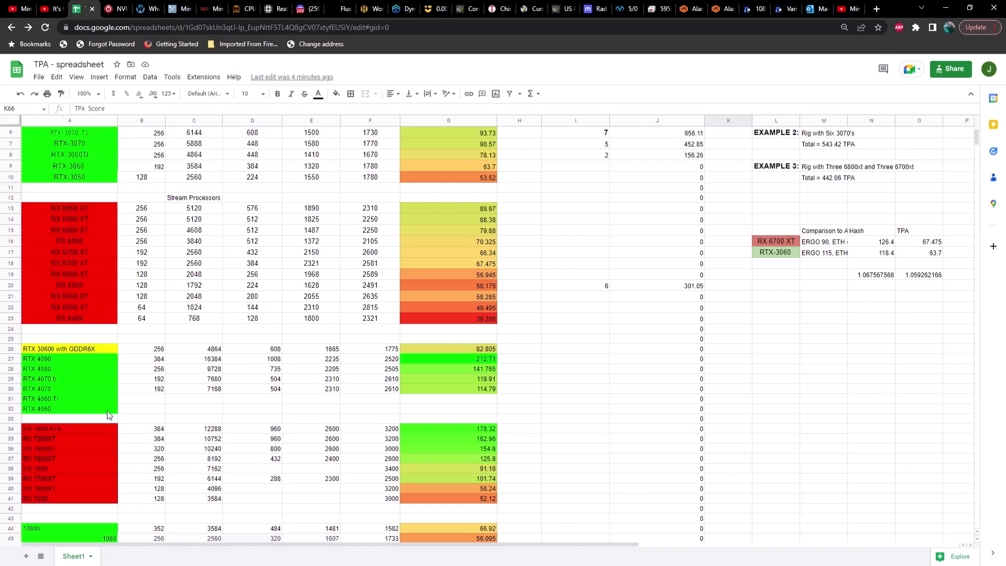
{"action": "scroll", "coordinate": [107, 410], "scroll_direction": "down", "scroll_amount": 1}
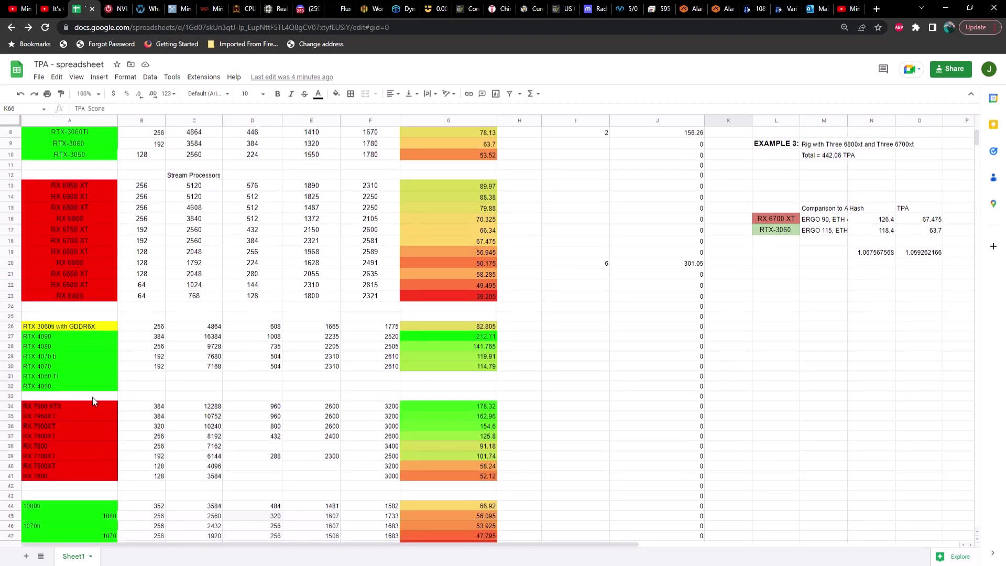
{"action": "scroll", "coordinate": [90, 404], "scroll_direction": "down", "scroll_amount": 1}
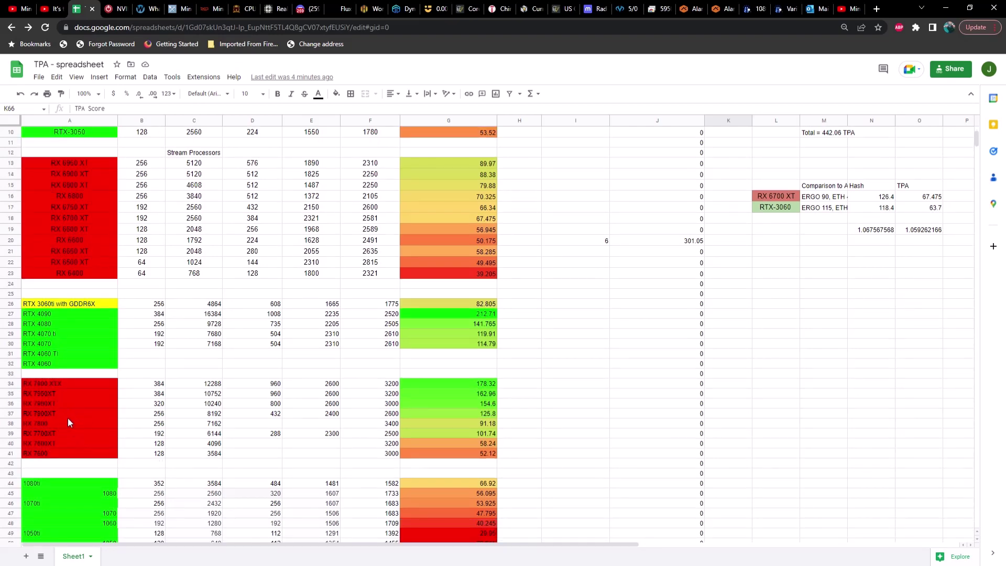
{"action": "scroll", "coordinate": [68, 422], "scroll_direction": "down", "scroll_amount": 3}
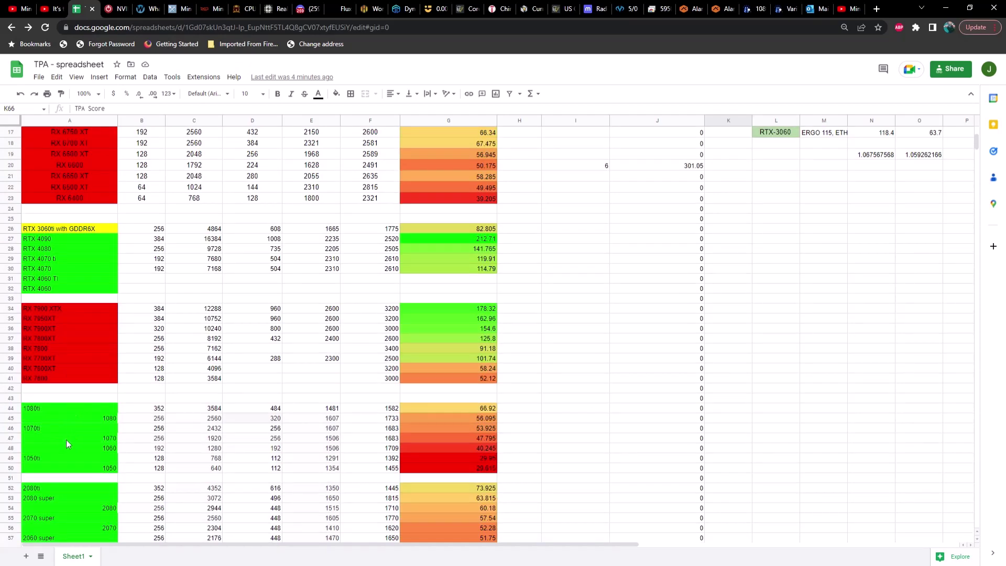
{"action": "scroll", "coordinate": [66, 439], "scroll_direction": "down", "scroll_amount": 2}
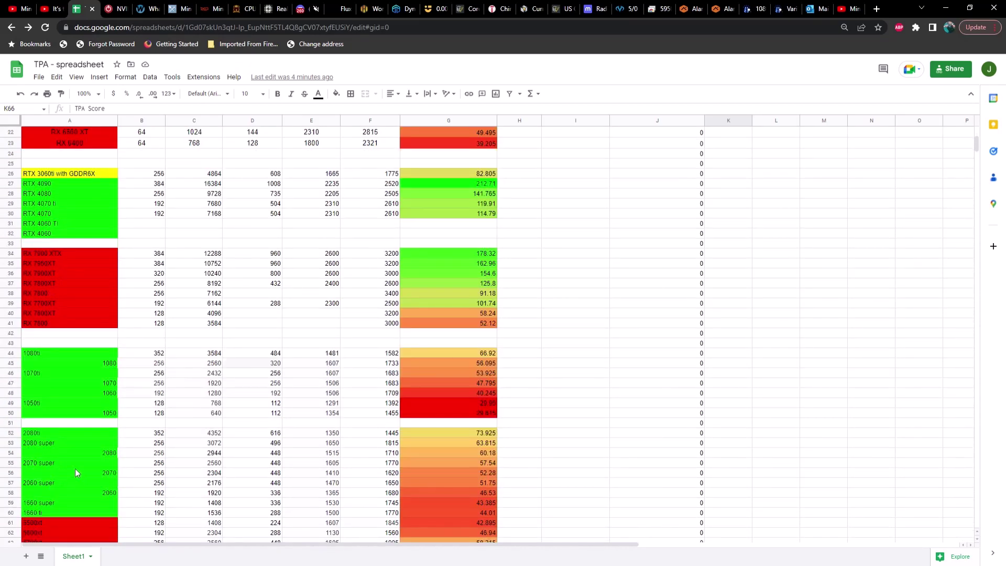
{"action": "scroll", "coordinate": [74, 468], "scroll_direction": "down", "scroll_amount": 2}
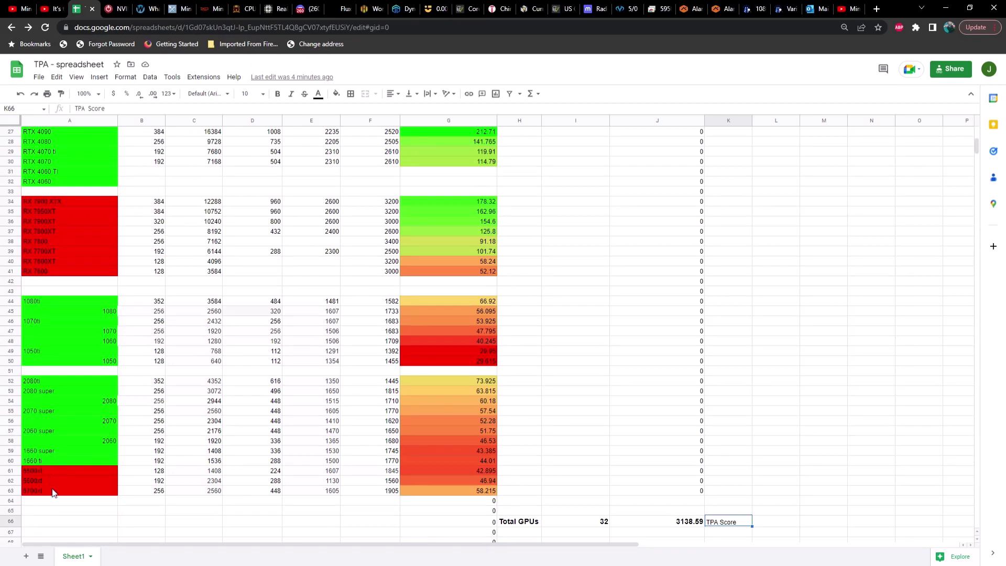
{"action": "scroll", "coordinate": [58, 484], "scroll_direction": "up", "scroll_amount": 4}
{"action": "scroll", "coordinate": [92, 479], "scroll_direction": "up", "scroll_amount": 6}
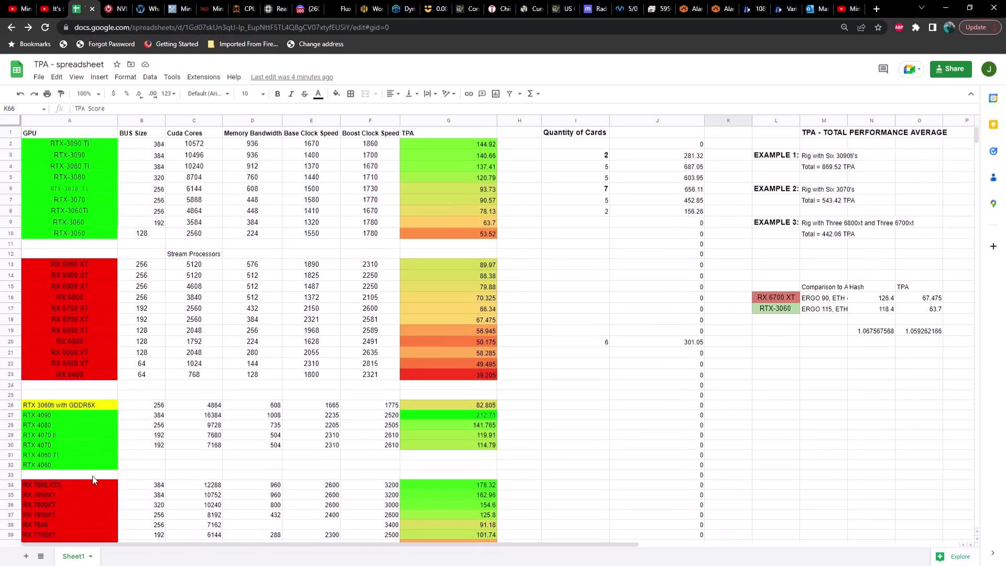
Point out the BUS Size, Cuda Cores, Memory Bandwidth, Base and Boost Clock Speed, and TPA headings.
{"action": "left_click", "coordinate": [142, 137]}
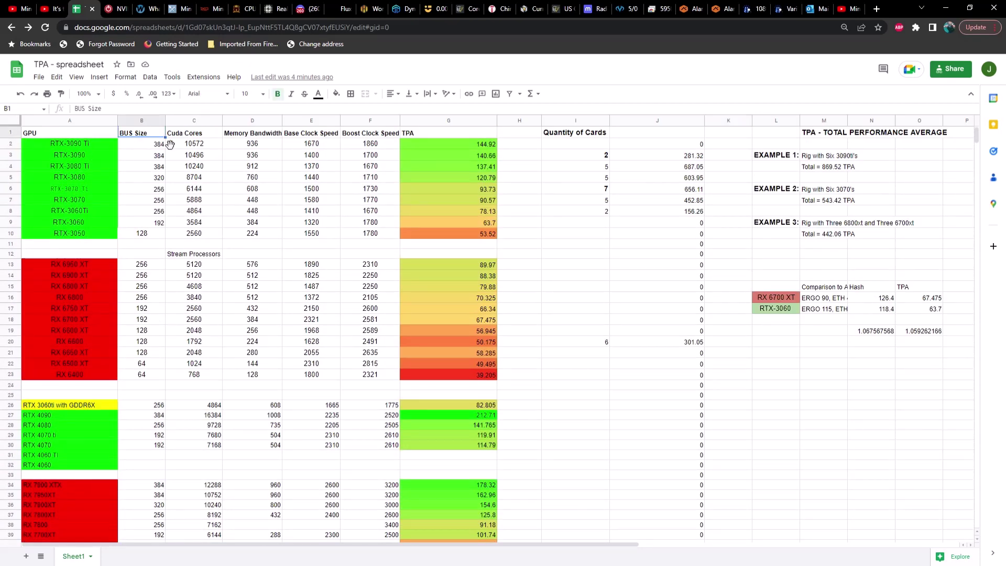
{"action": "left_click", "coordinate": [189, 139]}
{"action": "left_click", "coordinate": [260, 137]}
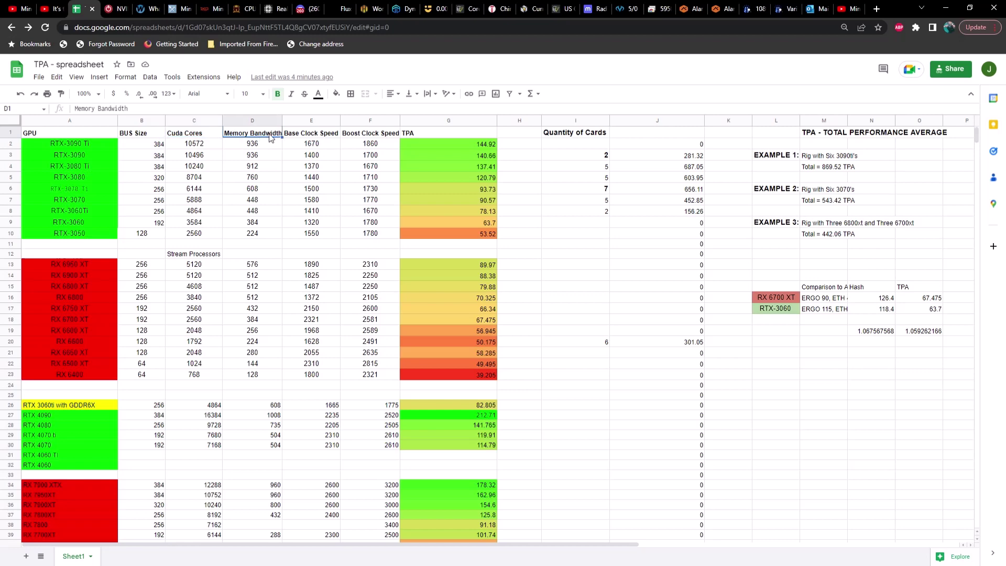
{"action": "left_click", "coordinate": [314, 138]}
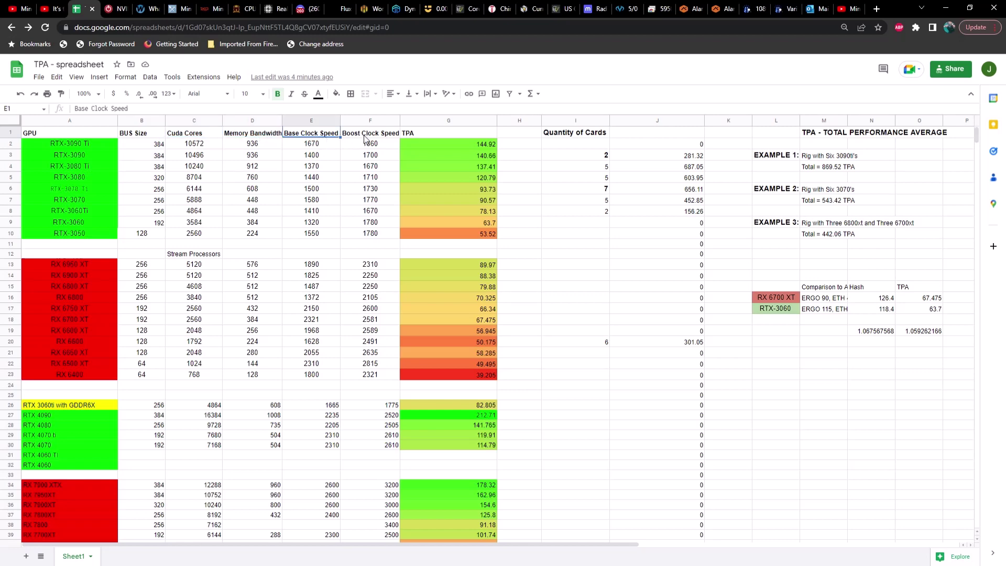
{"action": "left_click", "coordinate": [366, 135]}
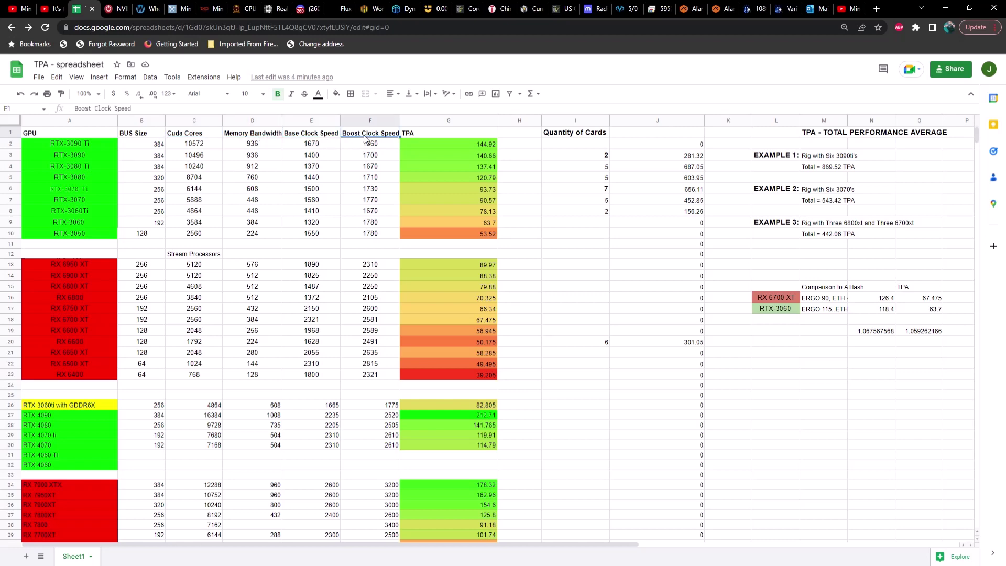
{"action": "left_click", "coordinate": [412, 134]}
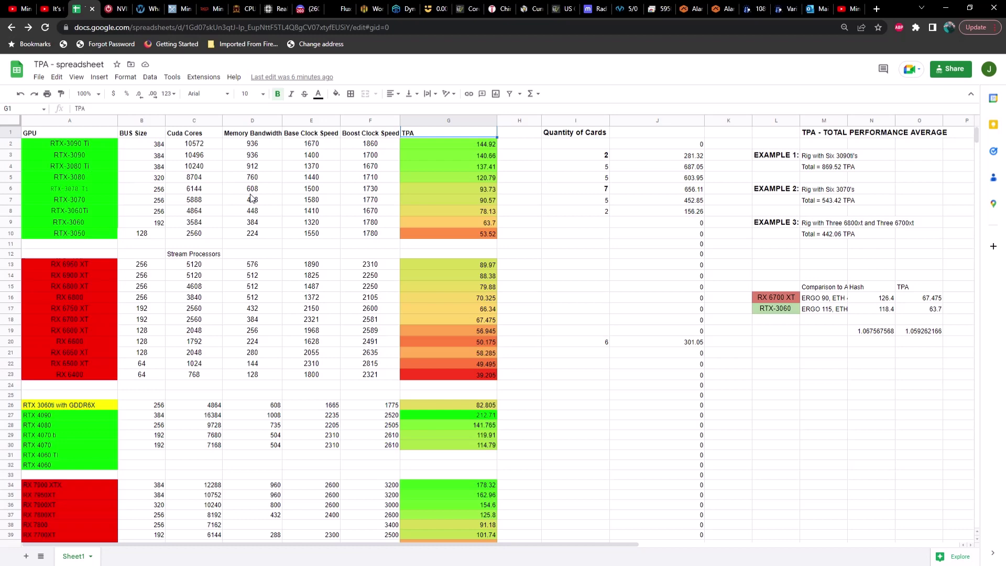
Select the whole GPU table A1:J66 and copy it.
{"action": "left_click_drag", "start_coordinate": [46, 131], "coordinate": [251, 286]}
{"action": "left_click_drag", "start_coordinate": [449, 420], "coordinate": [676, 366]}
{"action": "right_click", "coordinate": [675, 365]}
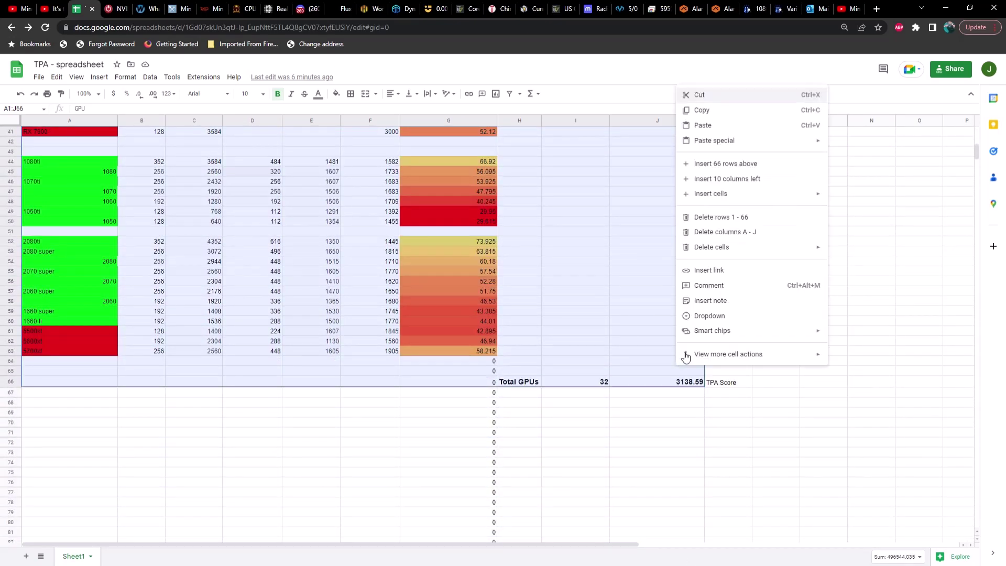
{"action": "left_click", "coordinate": [715, 114]}
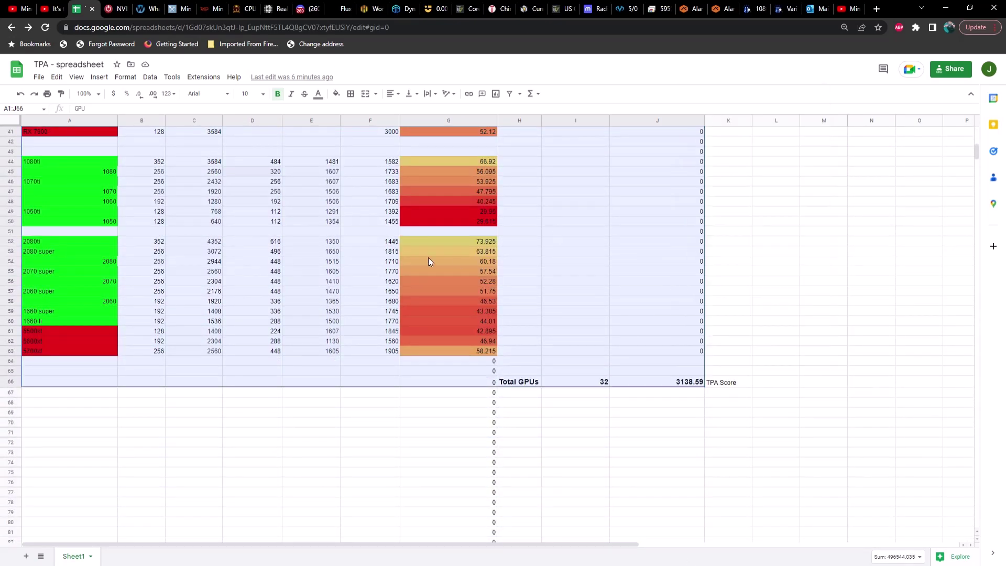
Create a new blank spreadsheet and paste the copied GPU table into it.
{"action": "left_click", "coordinate": [40, 80]}
{"action": "mouse_move", "coordinate": [50, 98]}
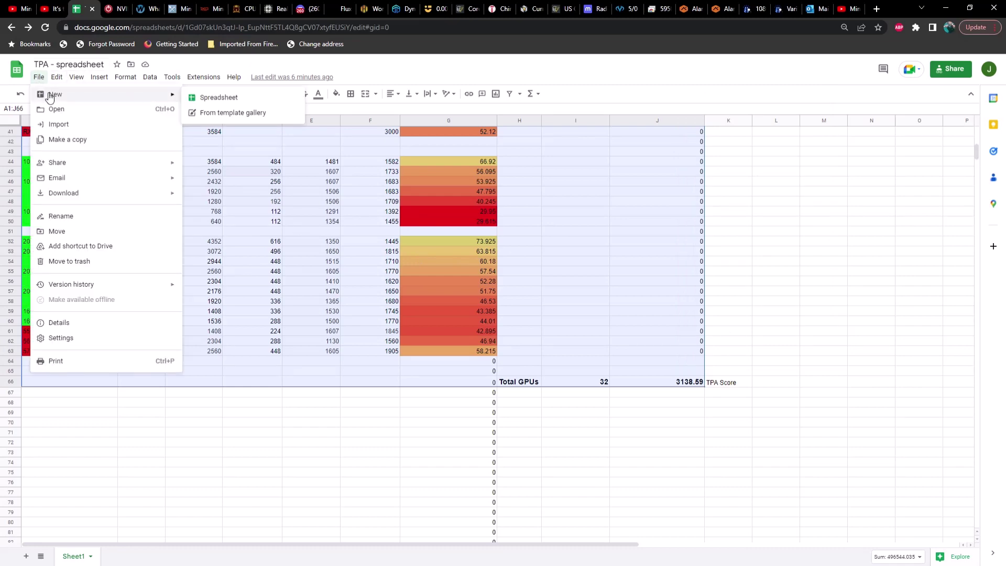
{"action": "left_click", "coordinate": [203, 97]}
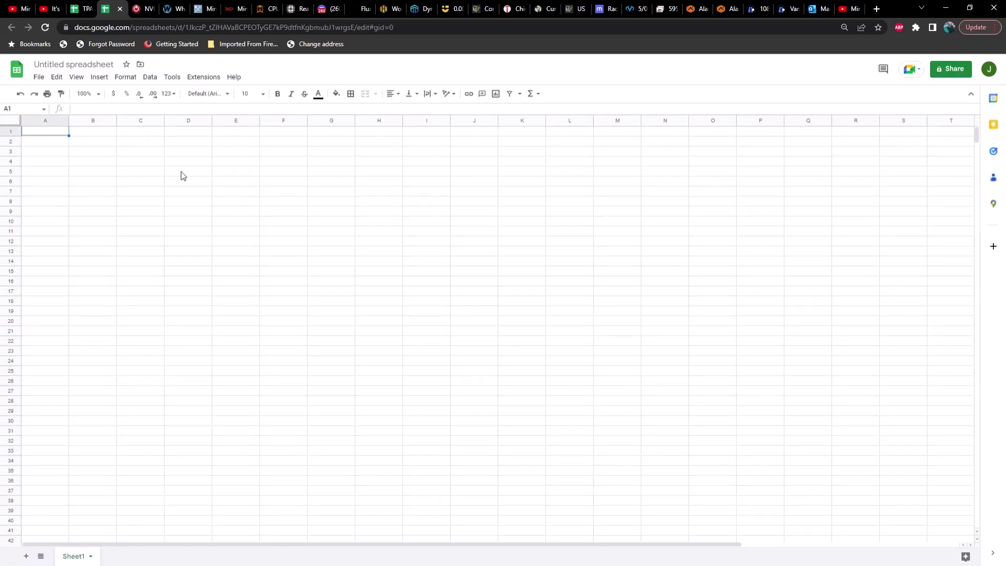
{"action": "key", "text": "ctrl+v"}
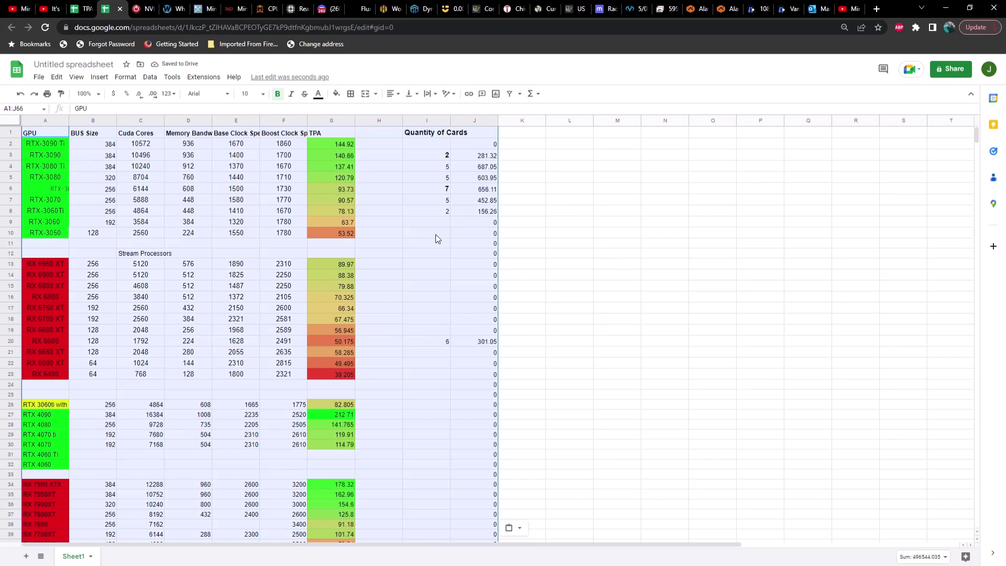
{"action": "left_click", "coordinate": [436, 234]}
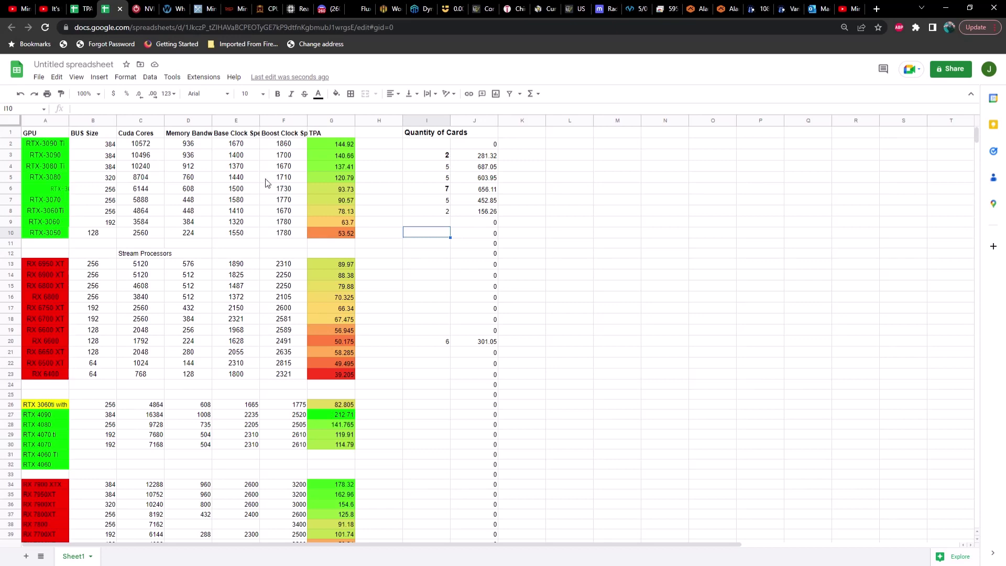
{"action": "left_click", "coordinate": [84, 9]}
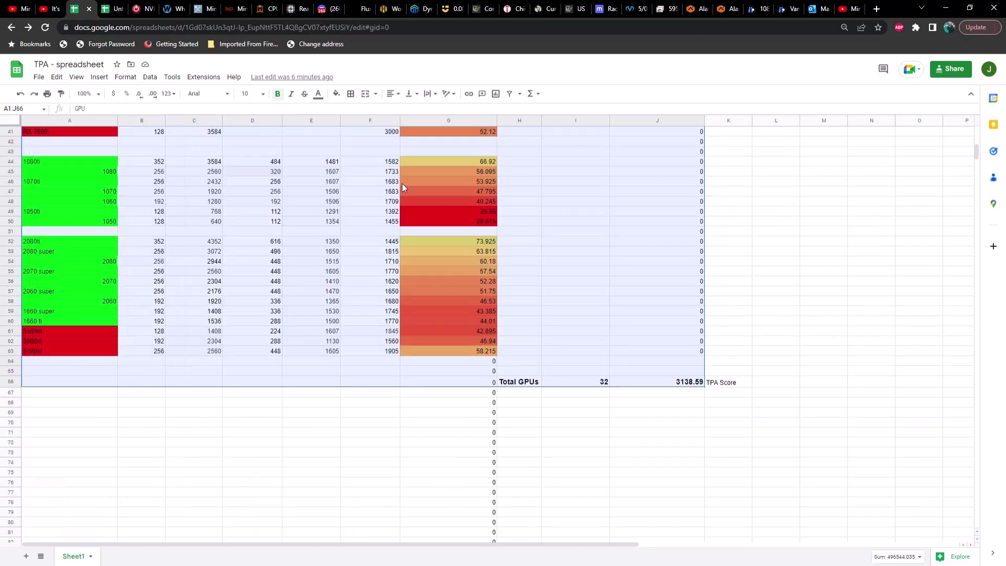
{"action": "left_click", "coordinate": [785, 453]}
{"action": "scroll", "coordinate": [778, 435], "scroll_direction": "up", "scroll_amount": 10}
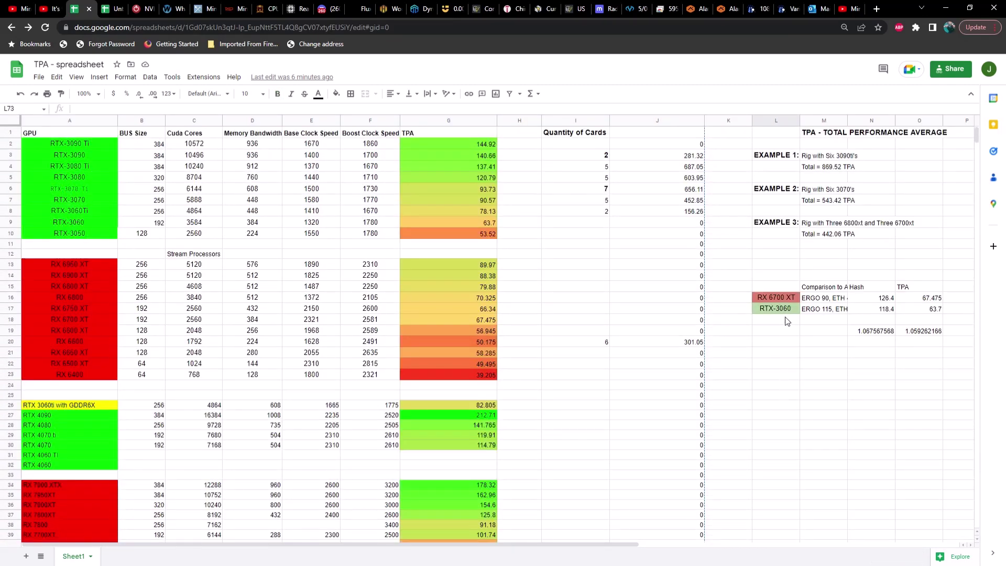
{"action": "left_click", "coordinate": [779, 302]}
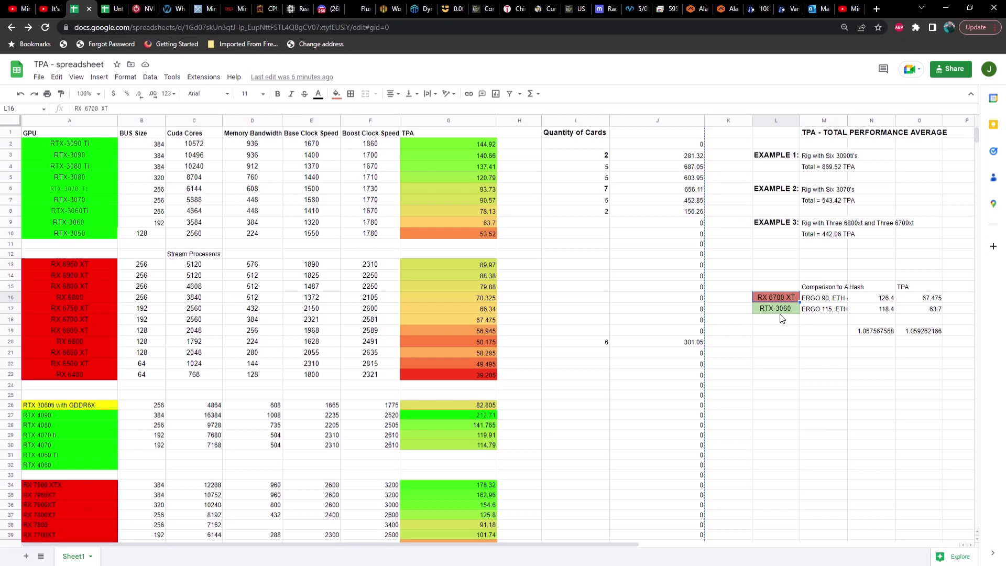
{"action": "left_click", "coordinate": [779, 313]}
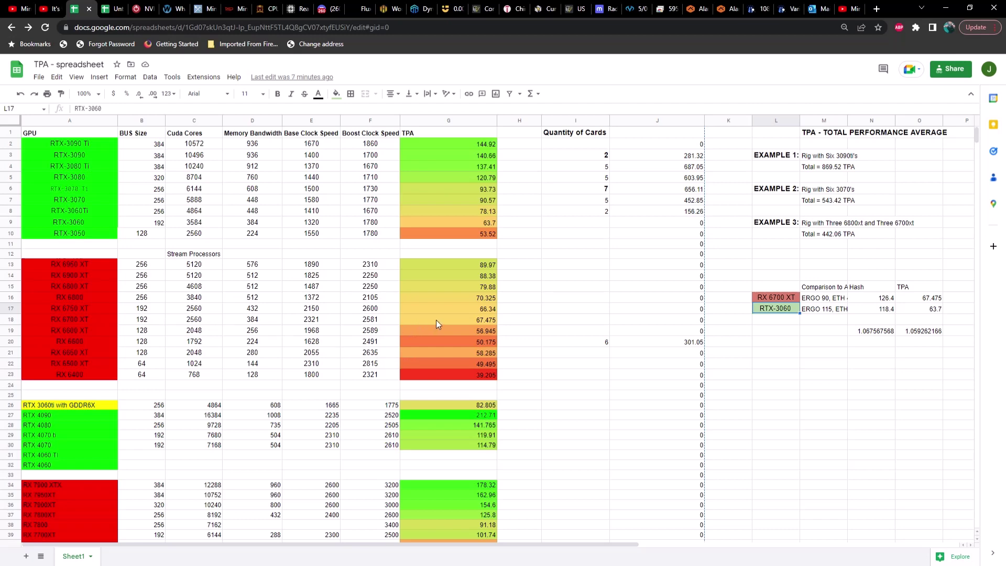
{"action": "left_click", "coordinate": [473, 319]}
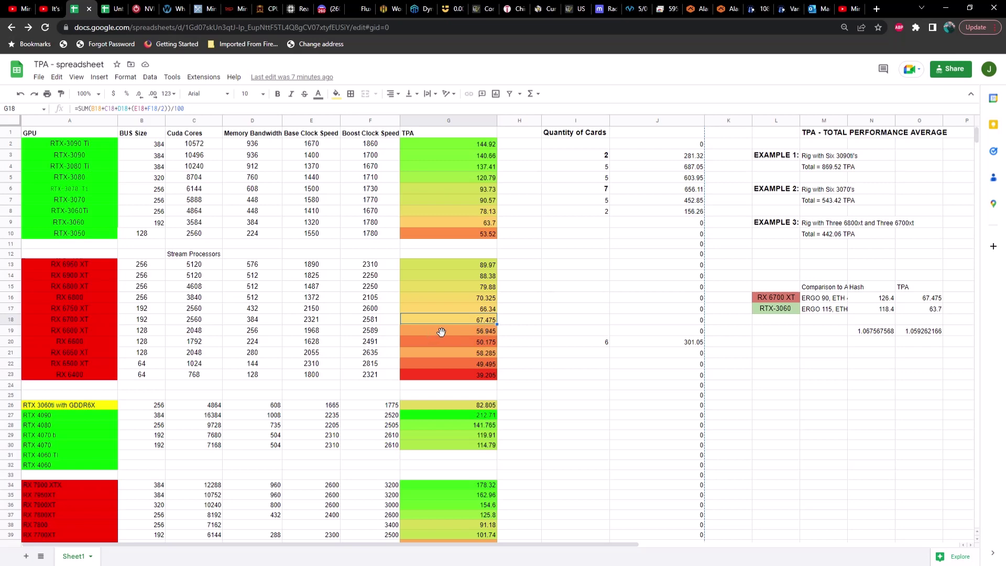
{"action": "left_click", "coordinate": [467, 222]}
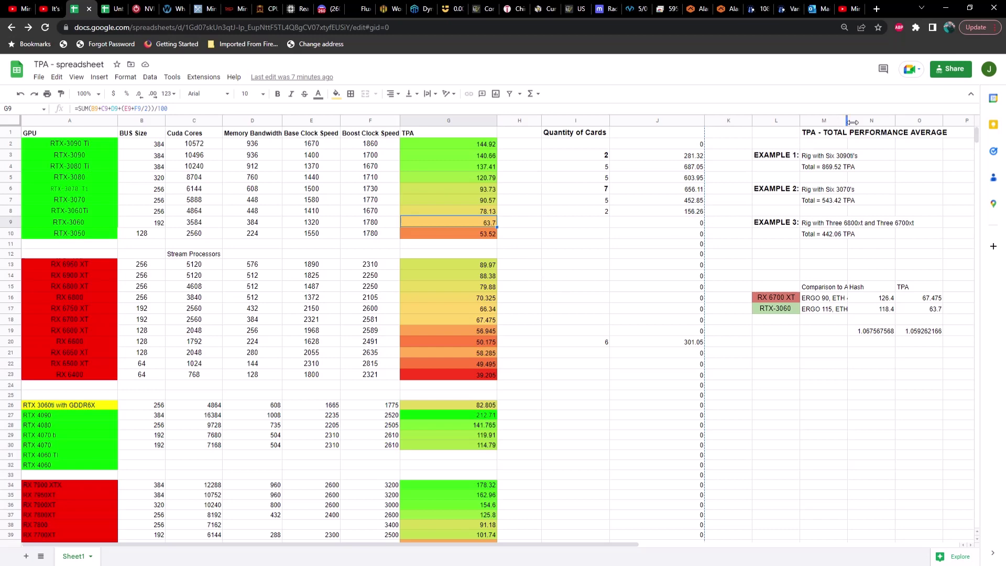
Widen column M and compare hashrates: RX 6700 XT ERGO 90, Kaspa 420; RTX-3060 ERGO 115, Kaspa 370.
{"action": "left_click_drag", "start_coordinate": [847, 121], "coordinate": [964, 135]}
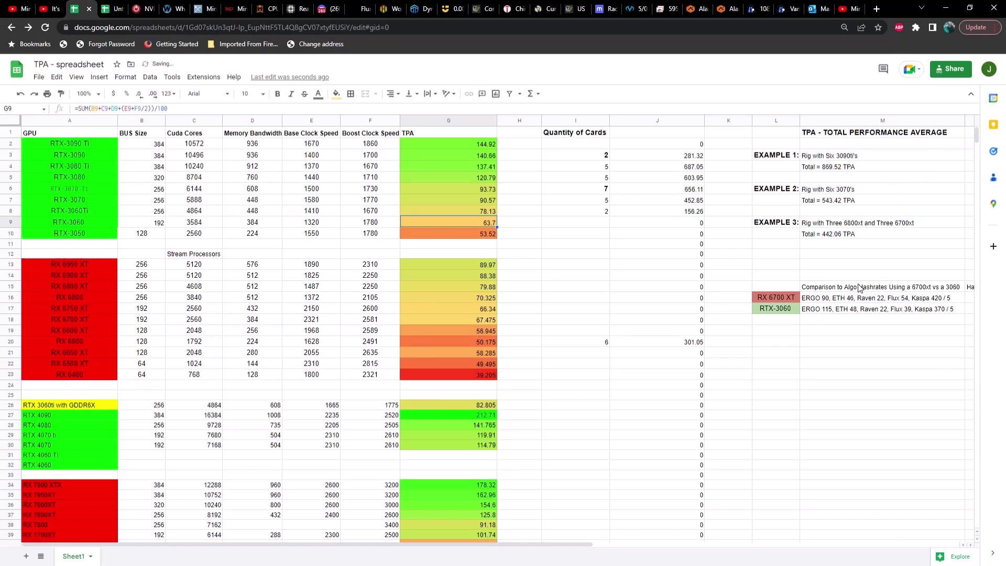
{"action": "left_click", "coordinate": [816, 301]}
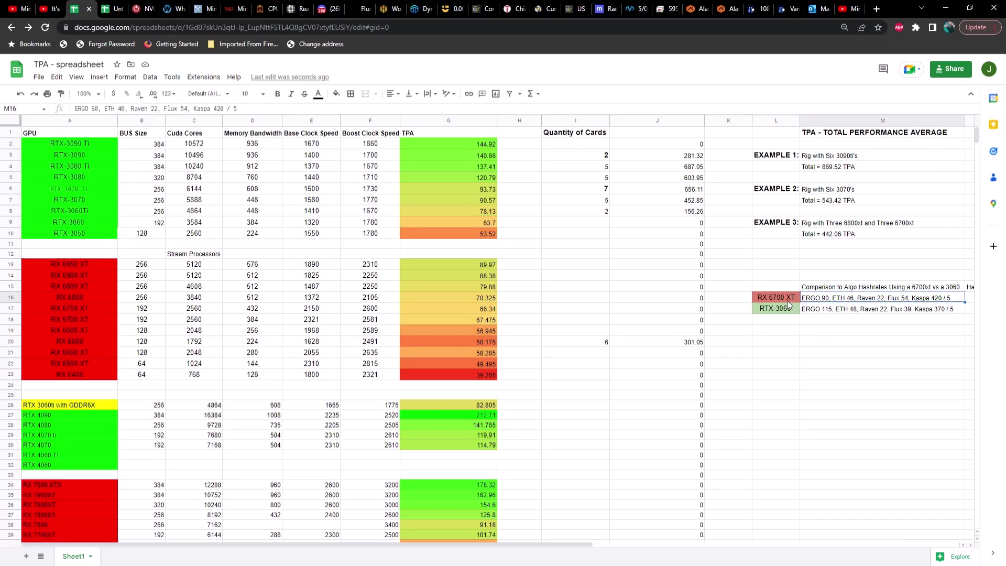
{"action": "left_click", "coordinate": [815, 313]}
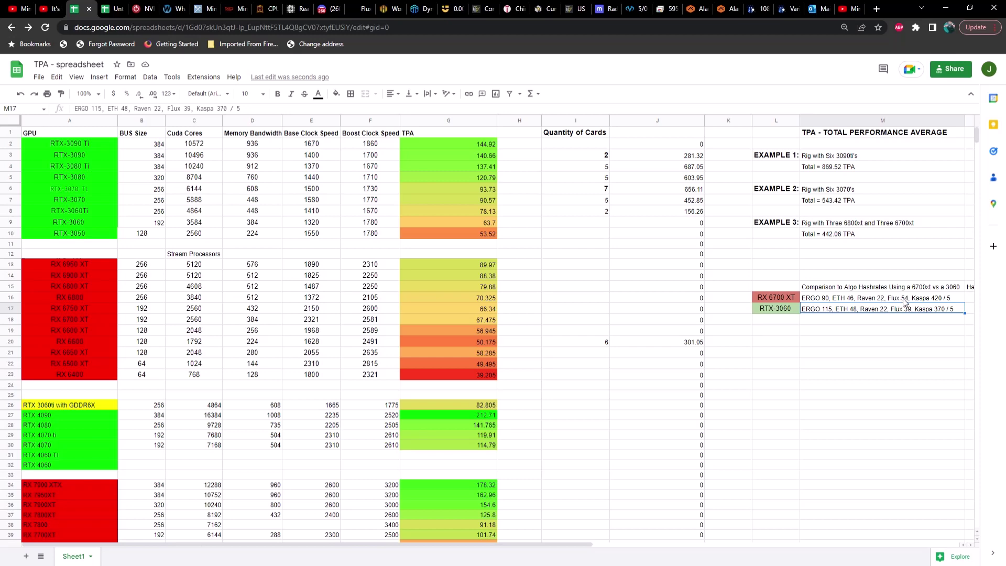
{"action": "left_click", "coordinate": [881, 303]}
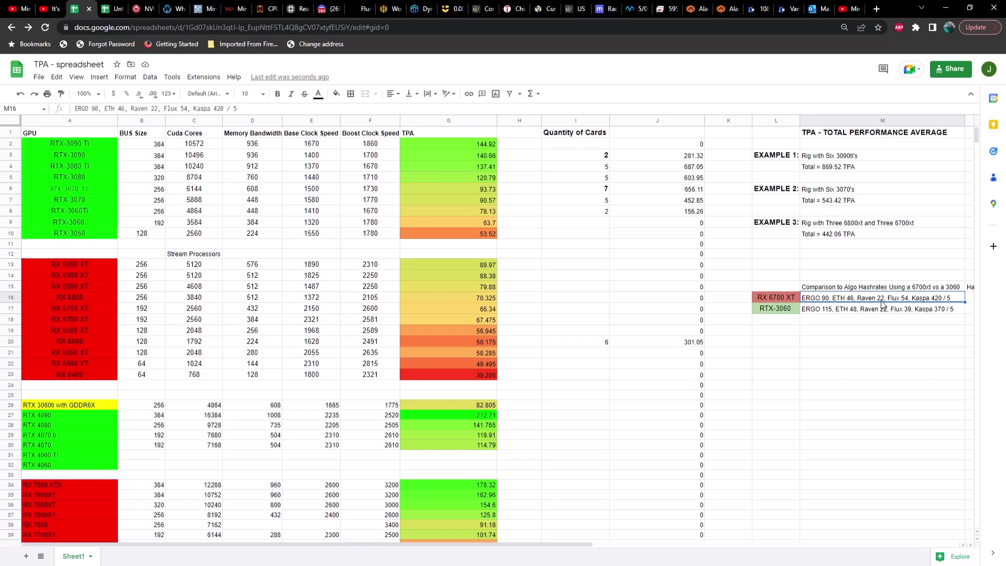
{"action": "left_click", "coordinate": [909, 311]}
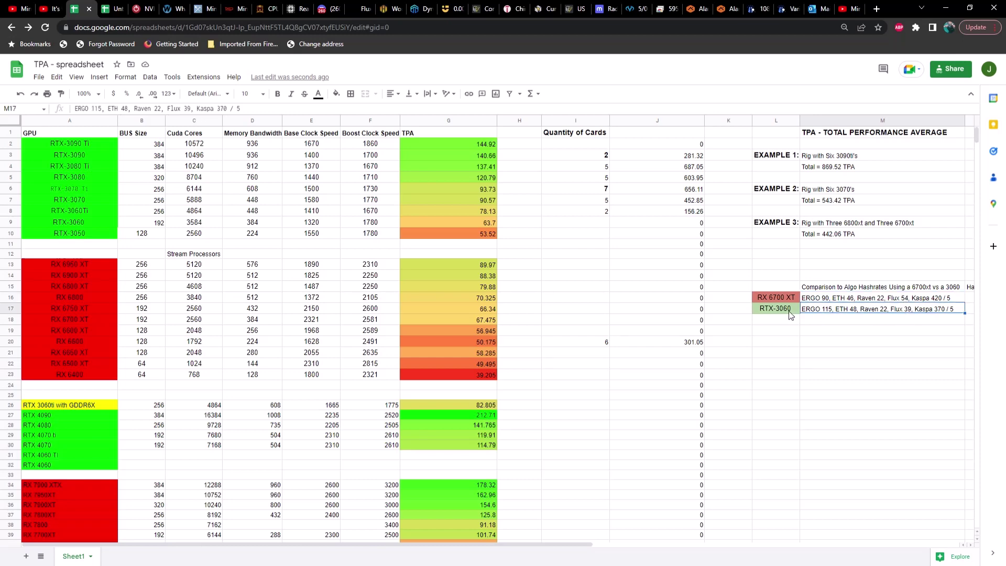
{"action": "left_click", "coordinate": [928, 300]}
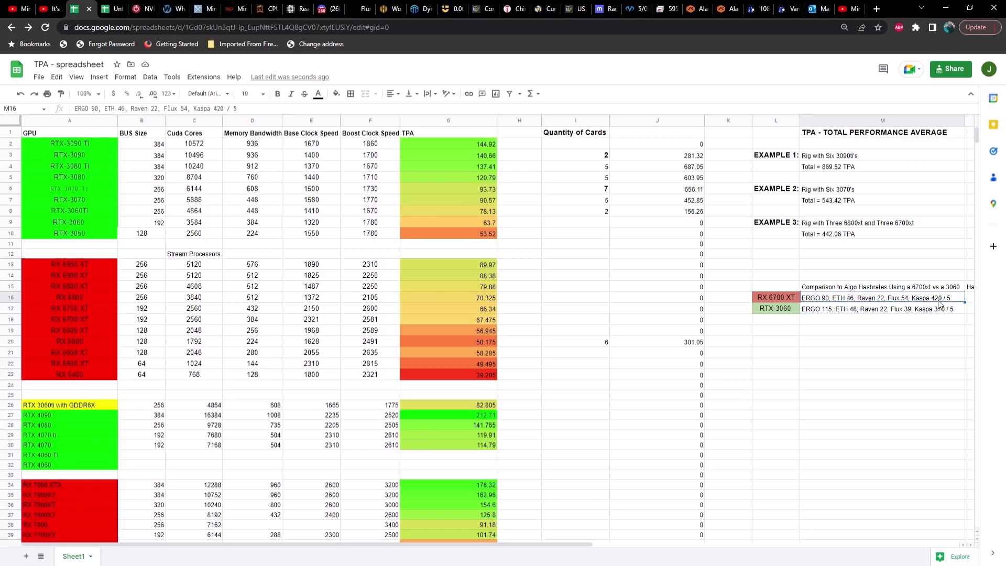
{"action": "left_click", "coordinate": [942, 313]}
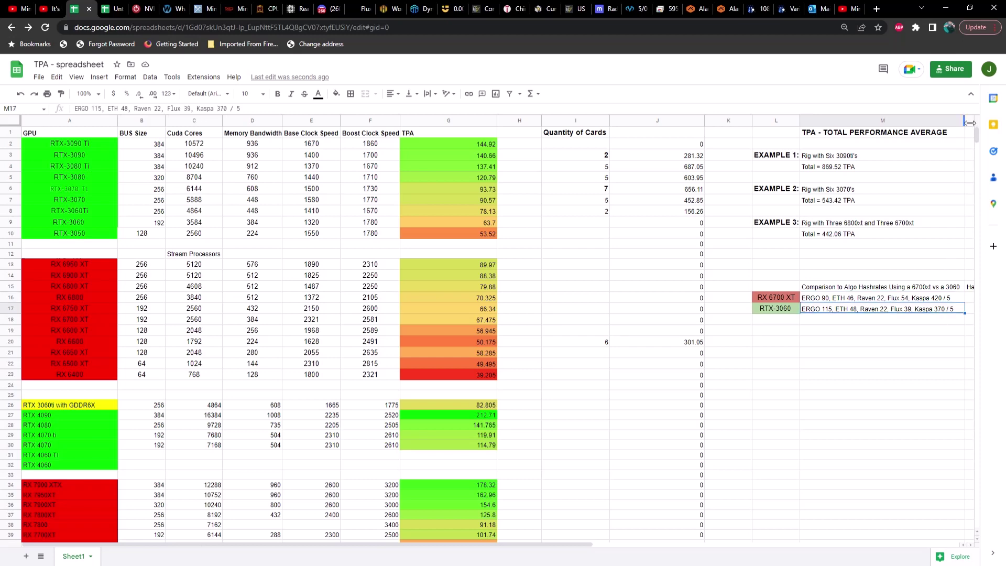
Narrow column M back and check the combined hashes of 126.4 and 118.4.
{"action": "left_click_drag", "start_coordinate": [969, 122], "coordinate": [872, 131]}
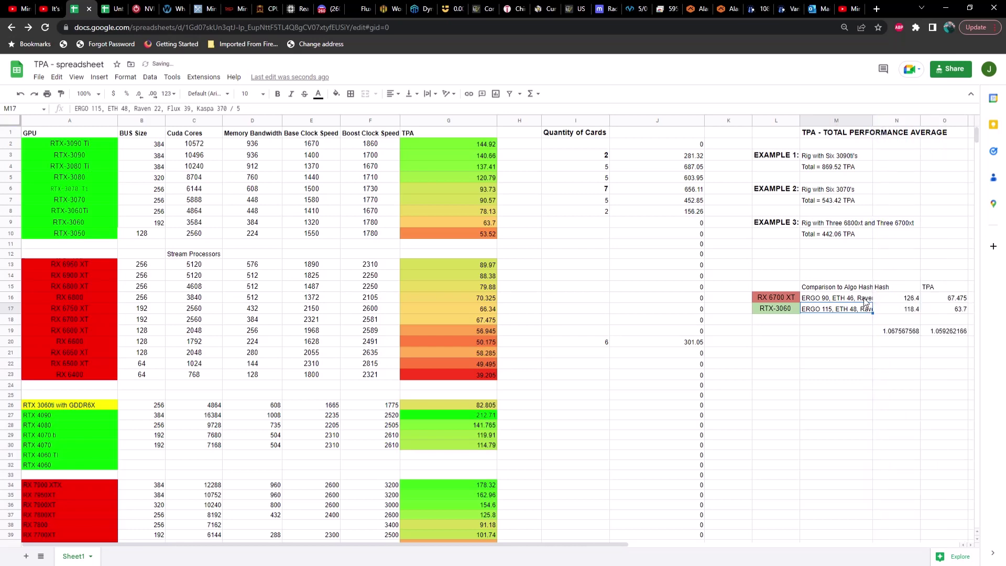
{"action": "left_click", "coordinate": [911, 299]}
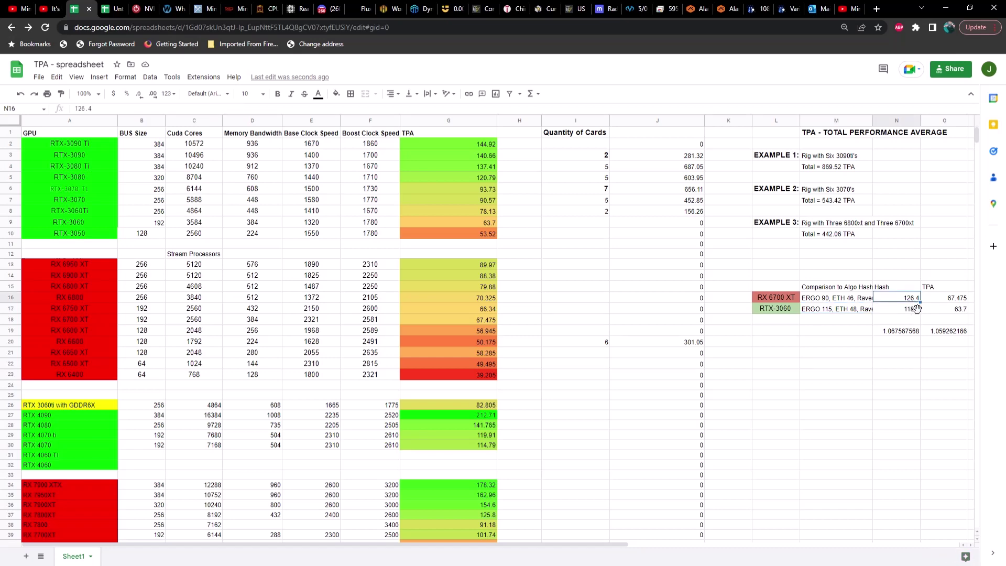
{"action": "left_click", "coordinate": [913, 310]}
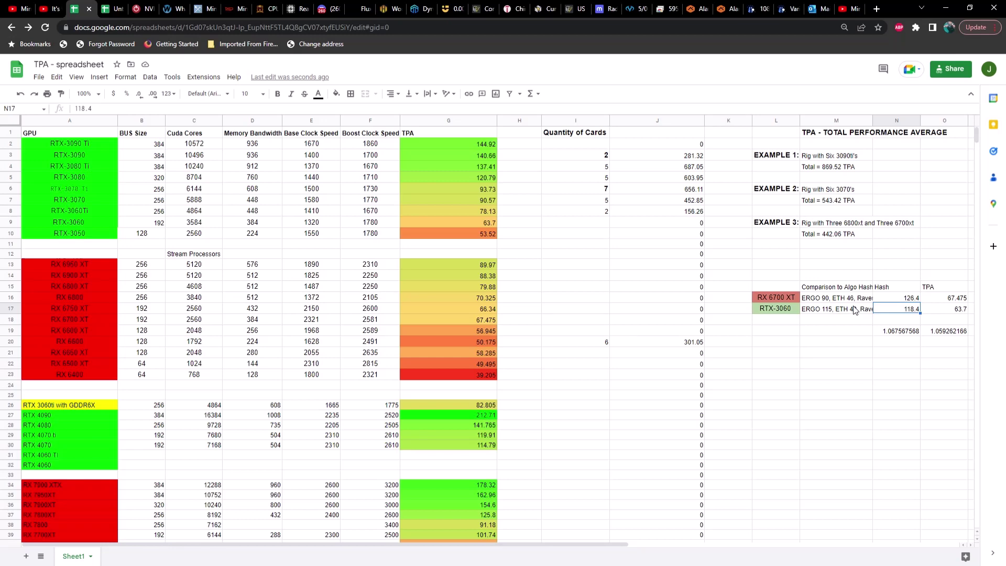
Review TPA values 67.475 and 63.7 and the hash and TPA ratio formulas.
{"action": "left_click", "coordinate": [930, 289]}
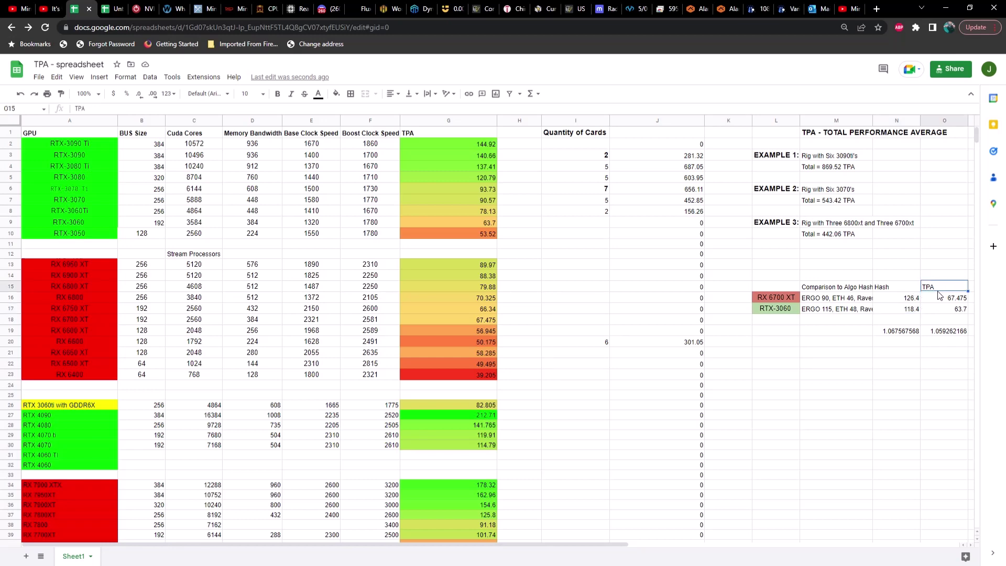
{"action": "left_click", "coordinate": [946, 301]}
{"action": "left_click", "coordinate": [948, 313]}
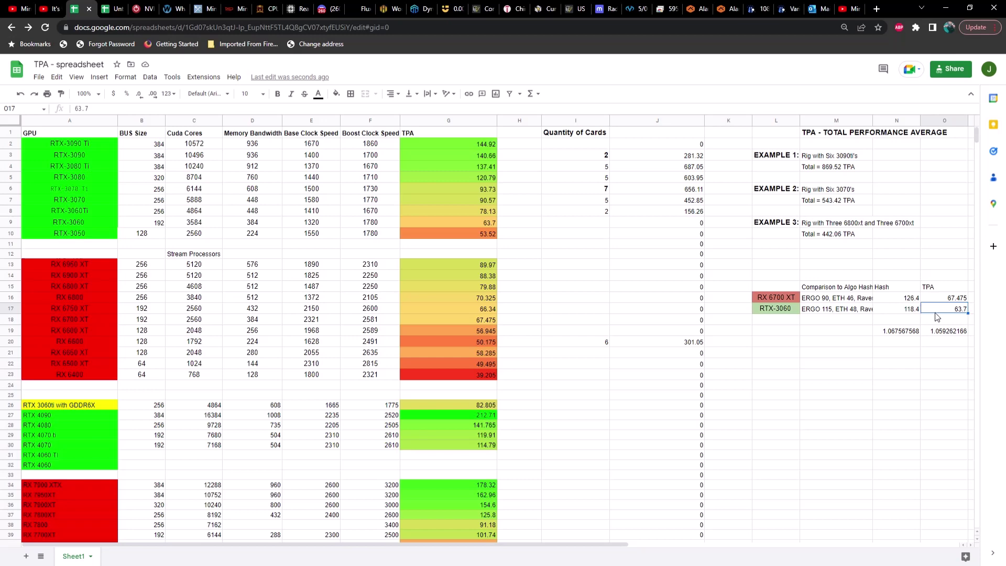
{"action": "left_click", "coordinate": [906, 331]}
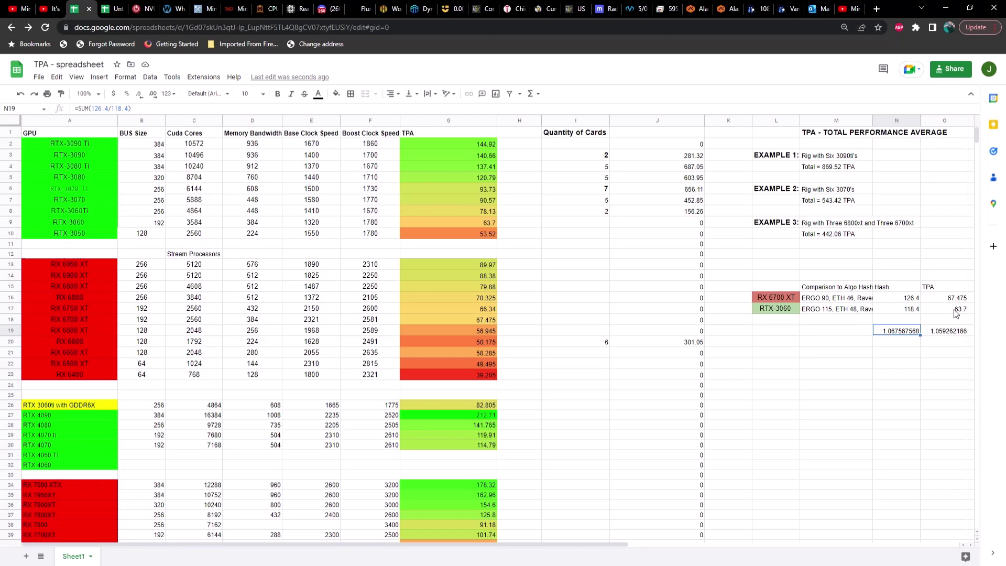
{"action": "left_click", "coordinate": [947, 331]}
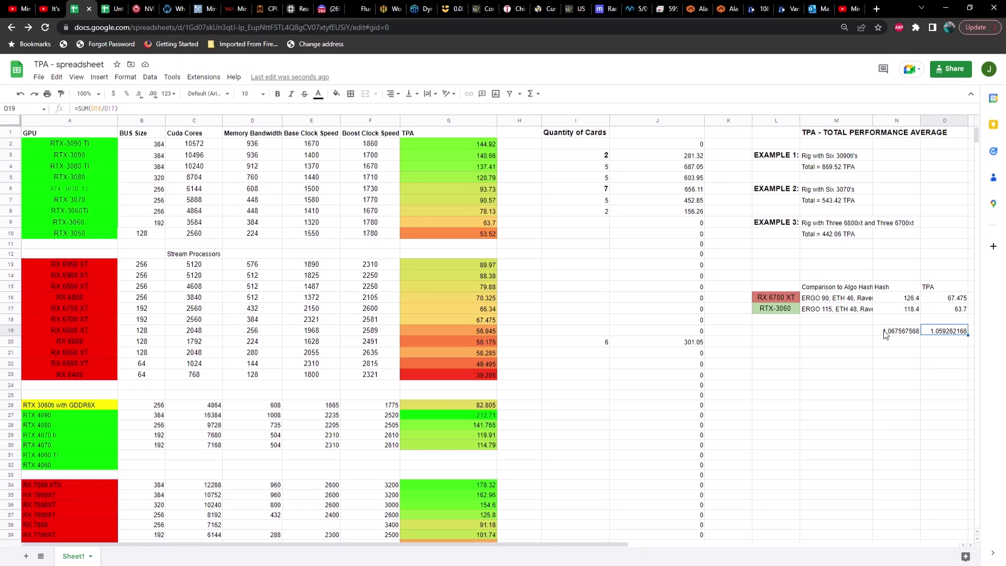
{"action": "left_click", "coordinate": [808, 158]}
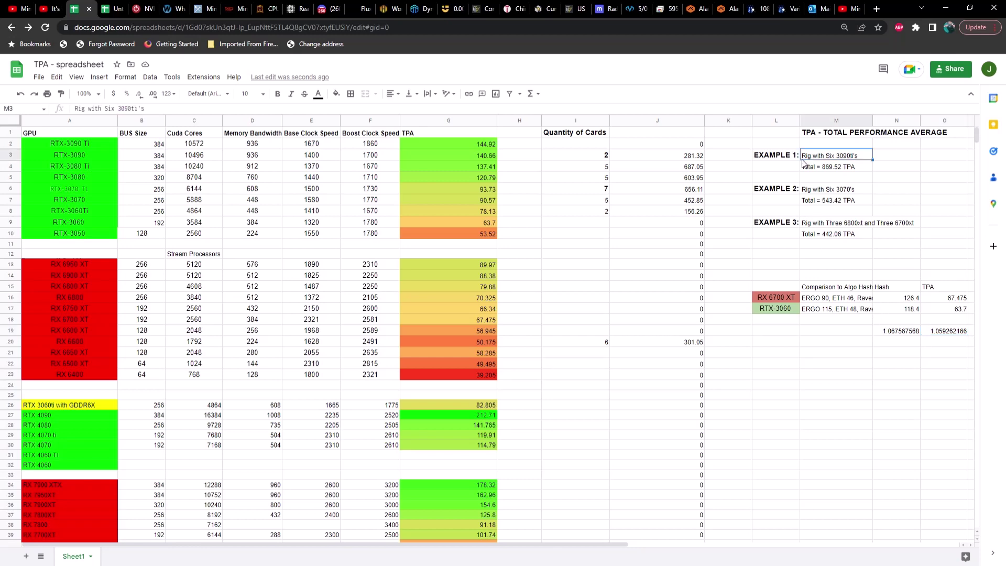
{"action": "left_click", "coordinate": [839, 168]}
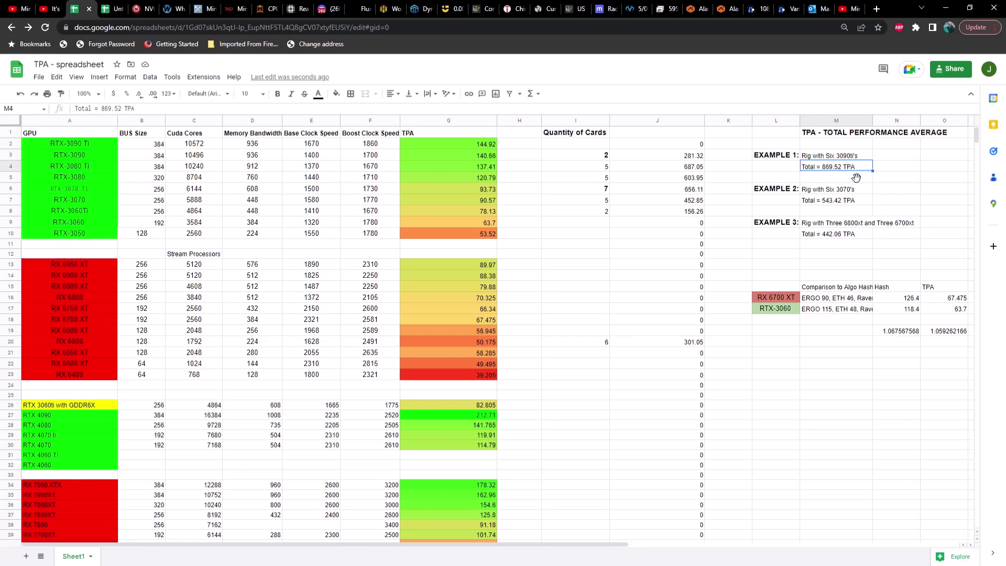
{"action": "left_click", "coordinate": [832, 200]}
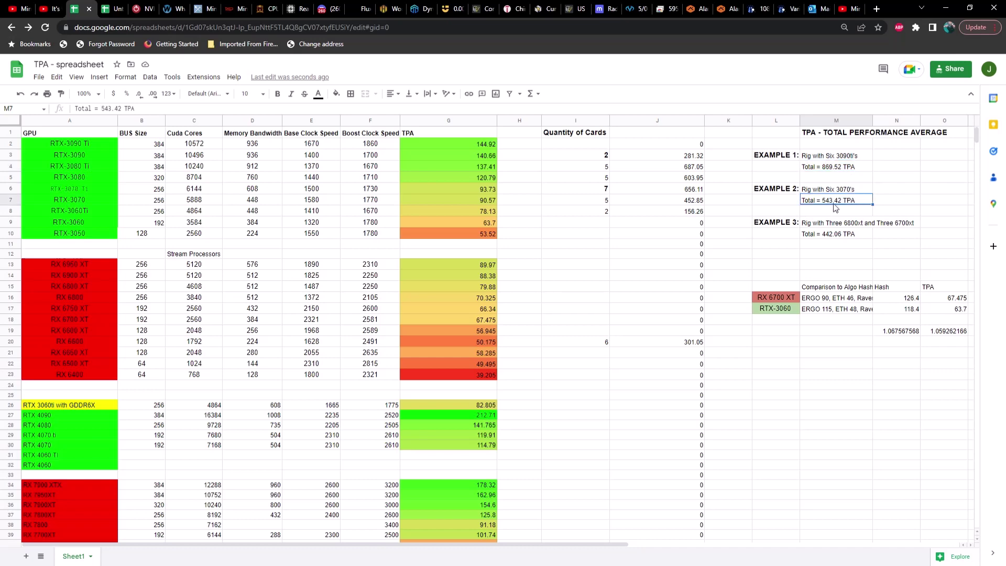
{"action": "left_click", "coordinate": [838, 223]}
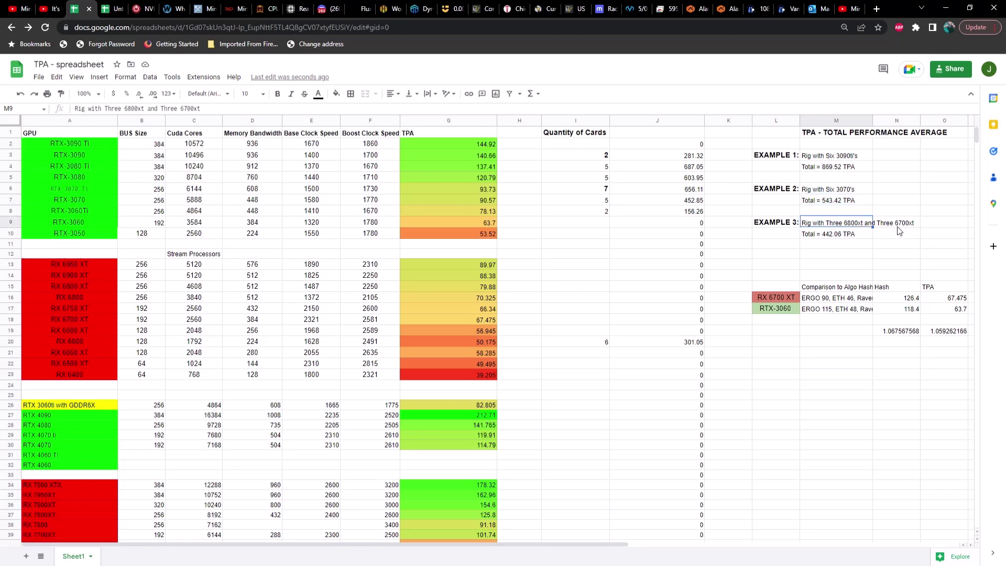
{"action": "left_click", "coordinate": [846, 235]}
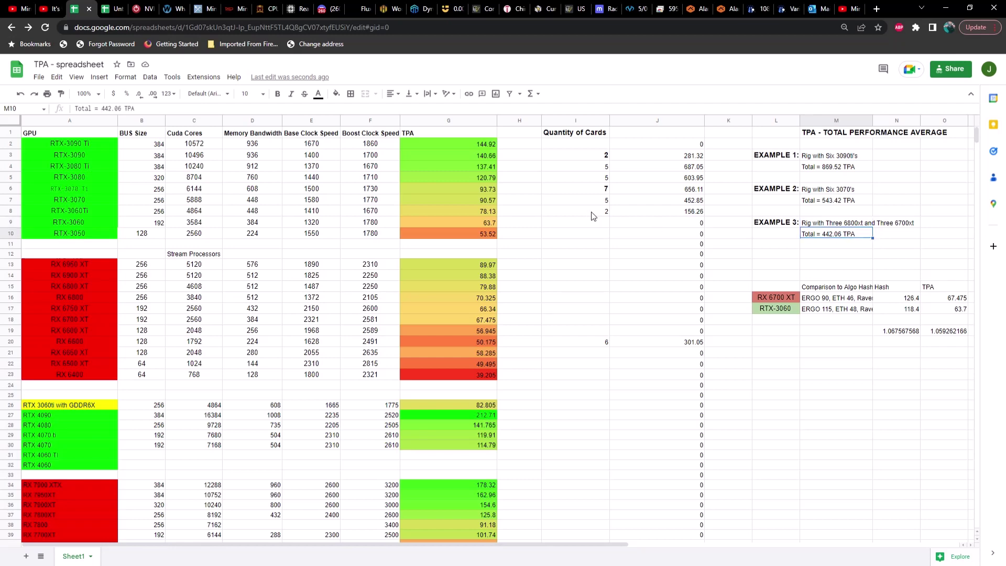
{"action": "scroll", "coordinate": [586, 225], "scroll_direction": "down", "scroll_amount": 2}
Enter card quantities 2, 4 and 5 in I10, I15 and I17.
{"action": "scroll", "coordinate": [586, 225], "scroll_direction": "up", "scroll_amount": 2}
{"action": "left_click", "coordinate": [595, 234]}
{"action": "type", "text": "2"}
{"action": "left_click", "coordinate": [600, 289]}
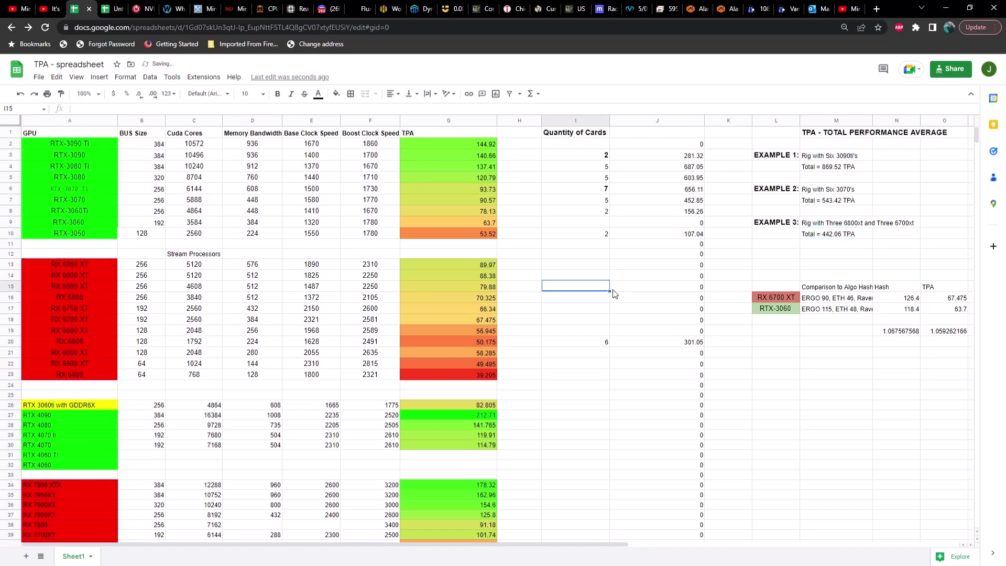
{"action": "type", "text": "4"}
{"action": "left_click", "coordinate": [605, 308]}
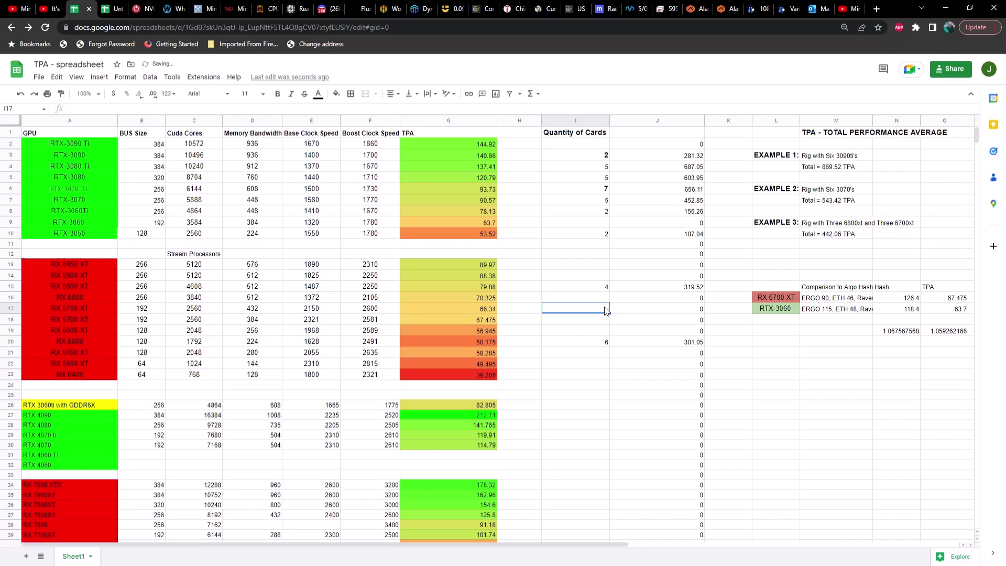
{"action": "type", "text": "5"}
{"action": "key", "text": "Return"}
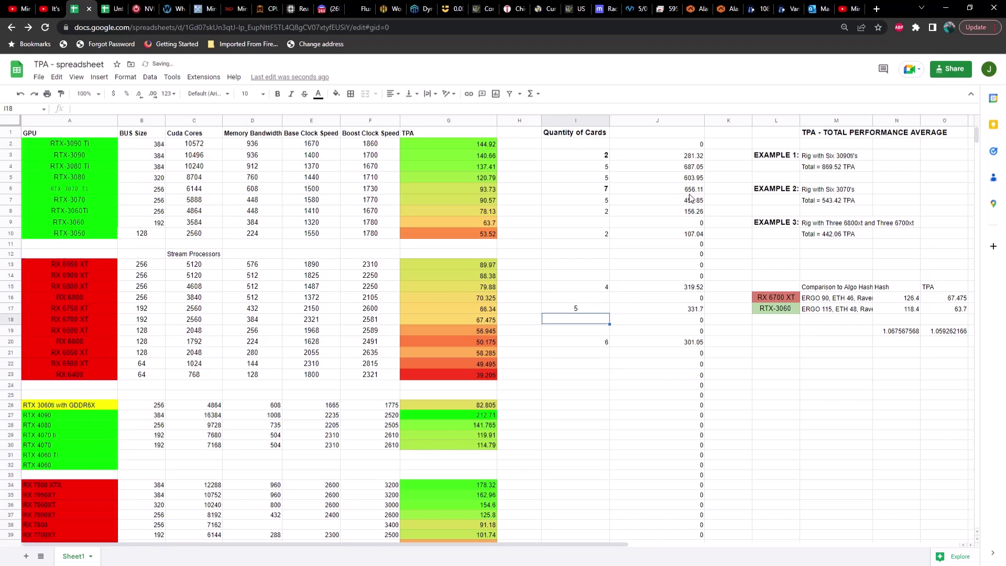
Scroll to row 66 and inspect J66's =SUM(J2:J65) total of 3896.85.
{"action": "scroll", "coordinate": [686, 273], "scroll_direction": "down", "scroll_amount": 13}
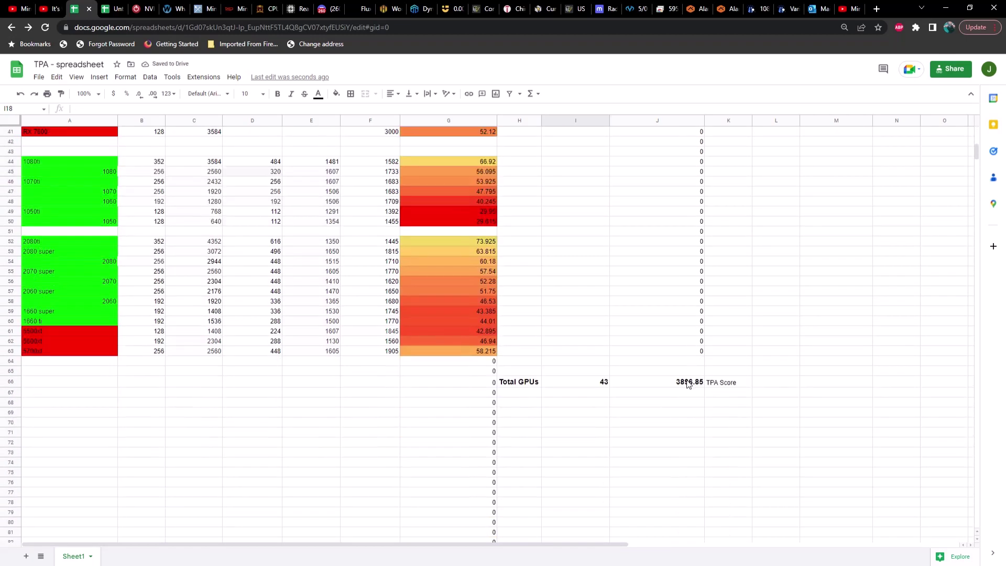
{"action": "left_click", "coordinate": [687, 383]}
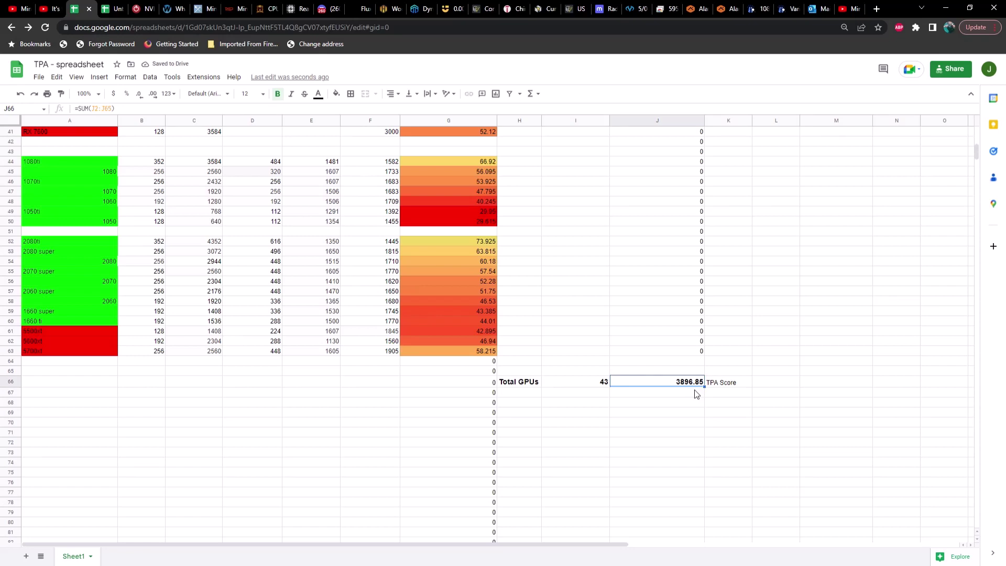